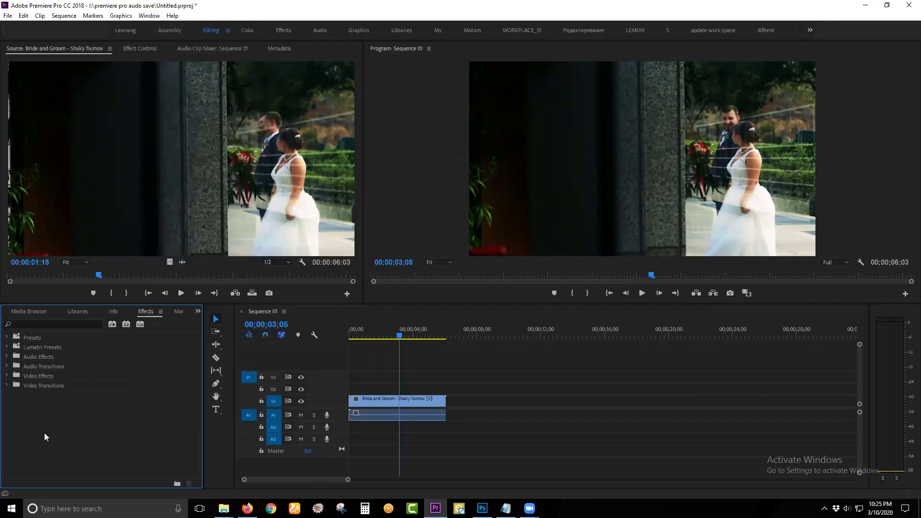
# Search the Effects panel for 'stab', correcting the mistyped 'worp', to find Warp Stabilizer.
pyautogui.click(30, 321)
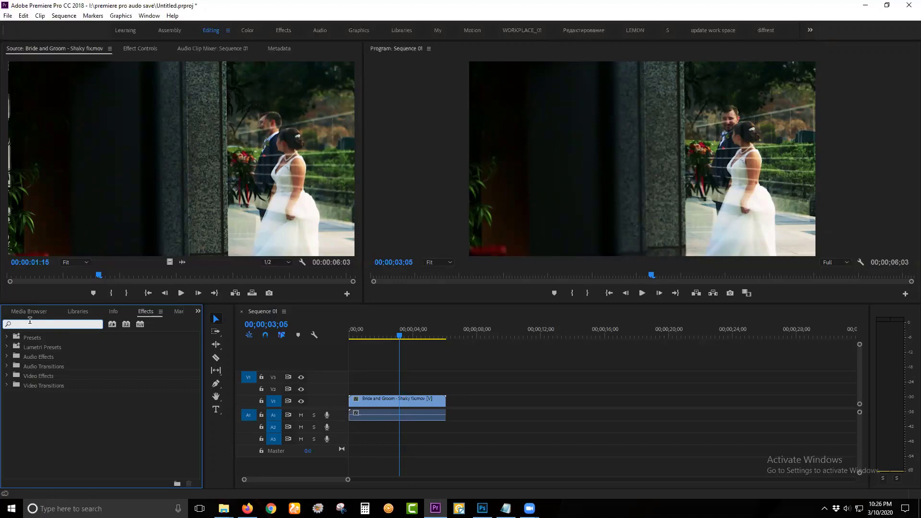
pyautogui.write('worp')
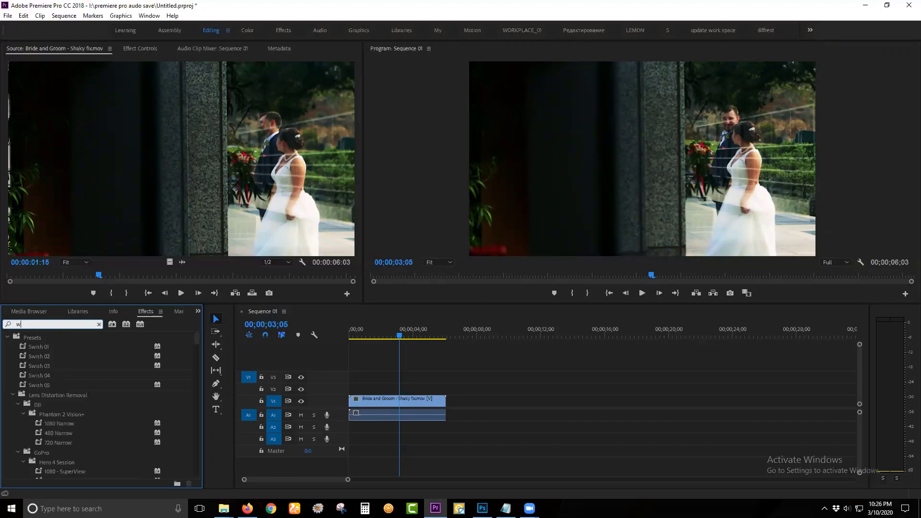
pyautogui.press('BackSpace')
pyautogui.press('BackSpace')
pyautogui.press('BackSpace')
pyautogui.press('BackSpace')
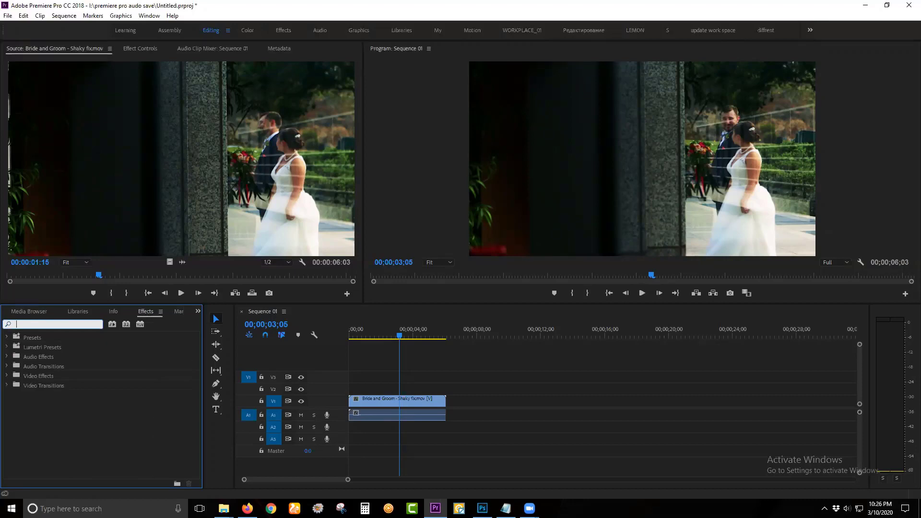
pyautogui.write('st')
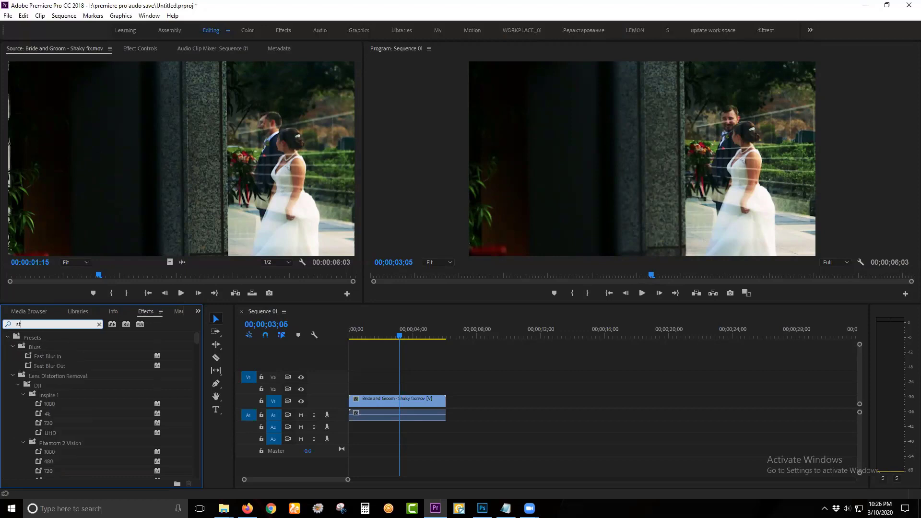
pyautogui.write('a')
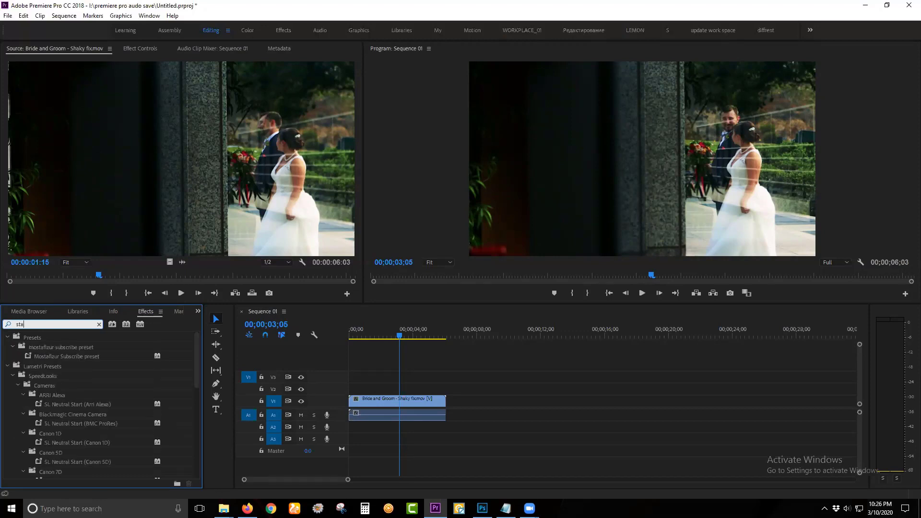
pyautogui.write('b')
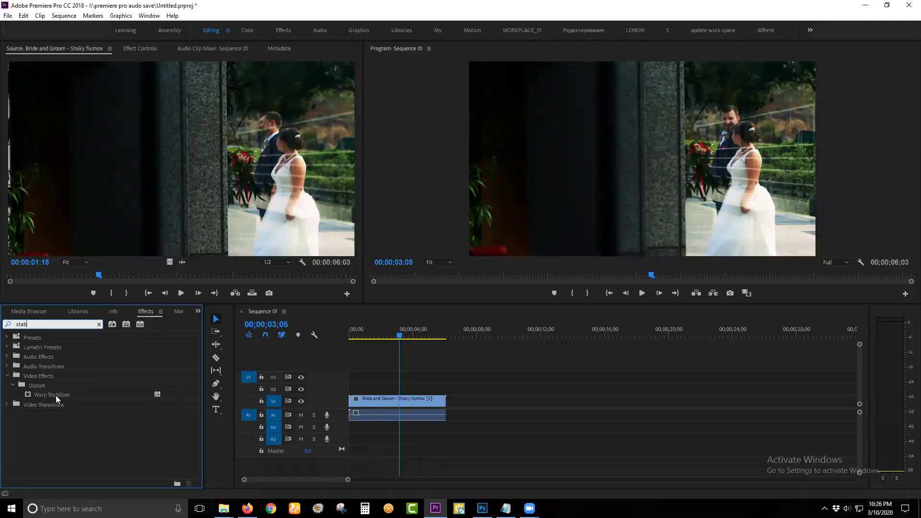
pyautogui.click(56, 395)
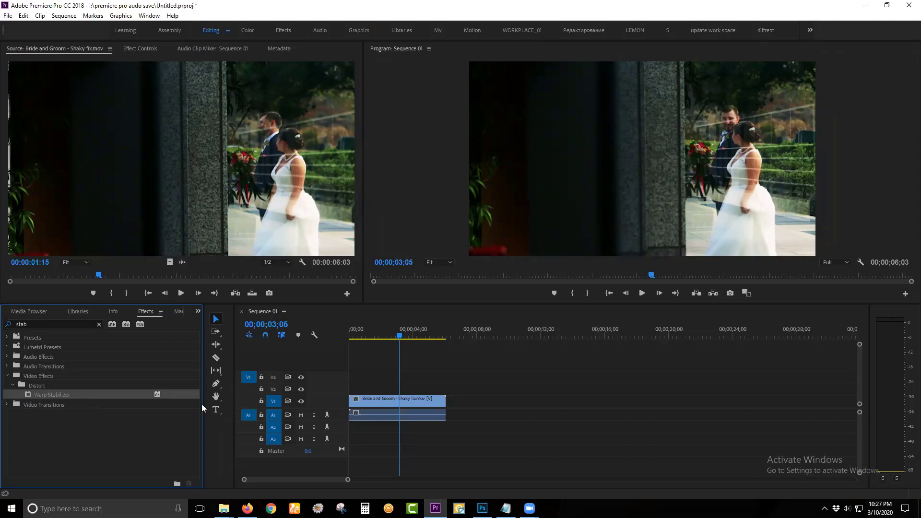
pyautogui.moveTo(44, 397); pyautogui.dragTo(378, 401)
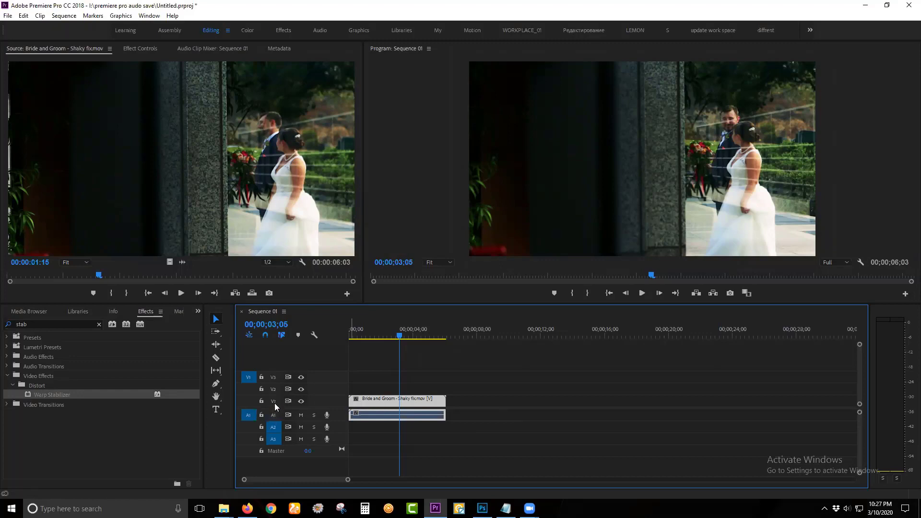
# Target A1, select the Bride and Groom clip, and drag the Audio 1 track taller.
pyautogui.click(274, 414)
pyautogui.moveTo(414, 401); pyautogui.dragTo(422, 402)
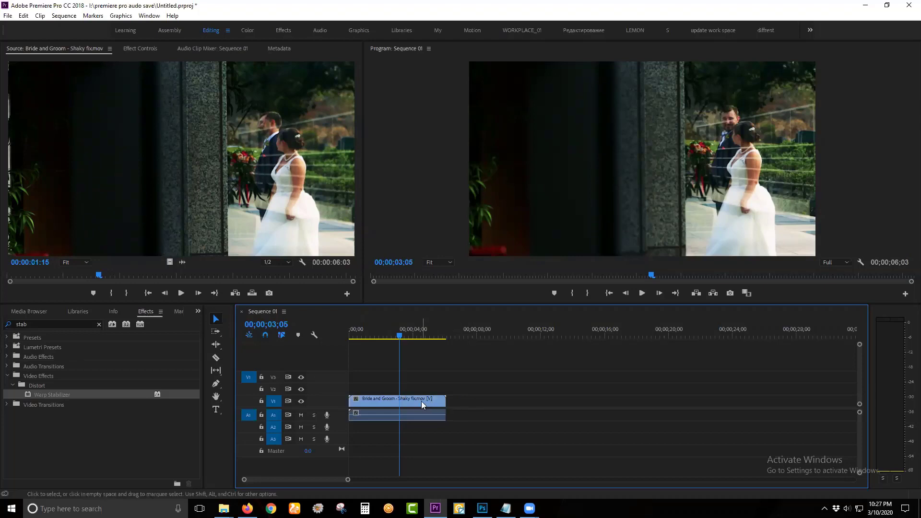
pyautogui.click(421, 401)
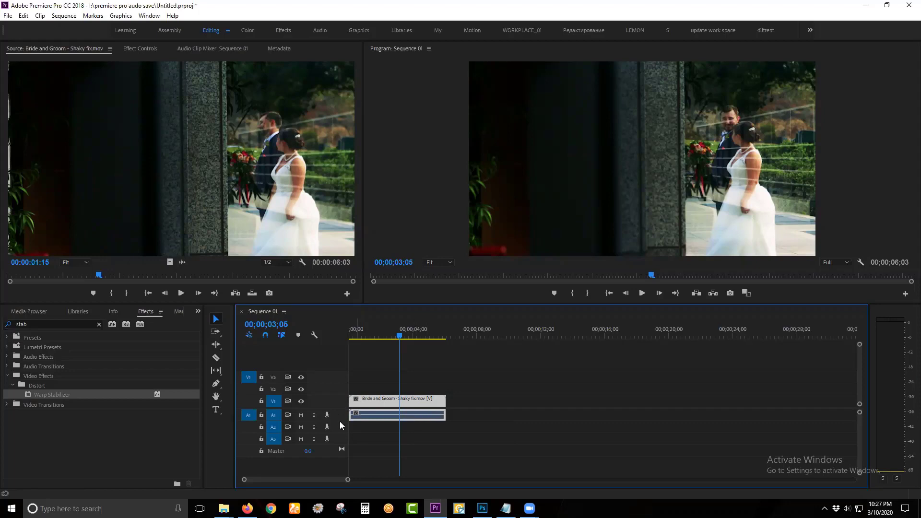
pyautogui.moveTo(339, 421); pyautogui.dragTo(339, 436)
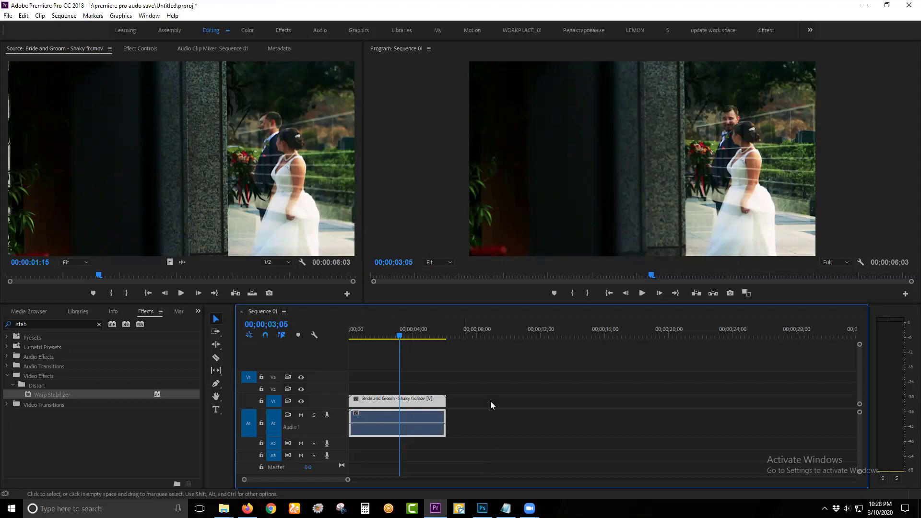
# Unlink the Bride and Groom clip's video from its audio.
pyautogui.click(477, 401)
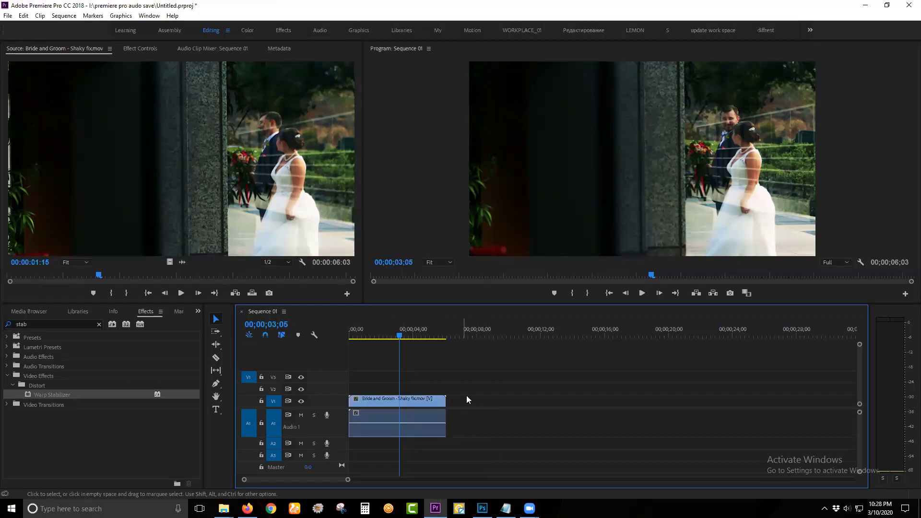
pyautogui.click(412, 400)
pyautogui.rightClick(412, 402)
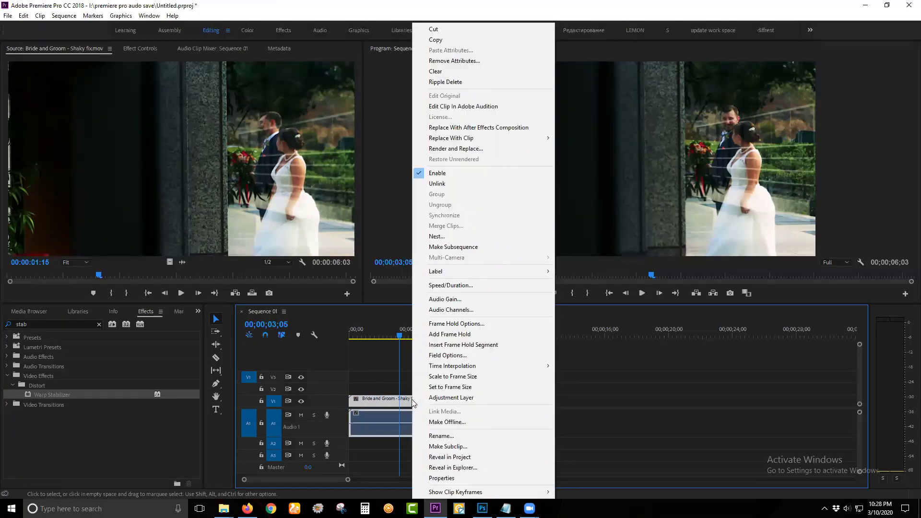
pyautogui.click(429, 184)
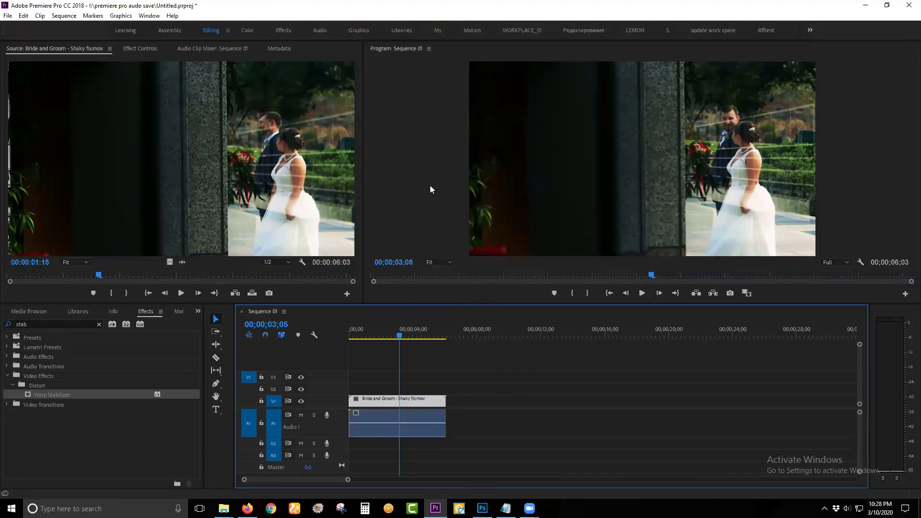
# Delete the A1 audio clip and shrink the Audio 1 track back to normal height.
pyautogui.click(480, 399)
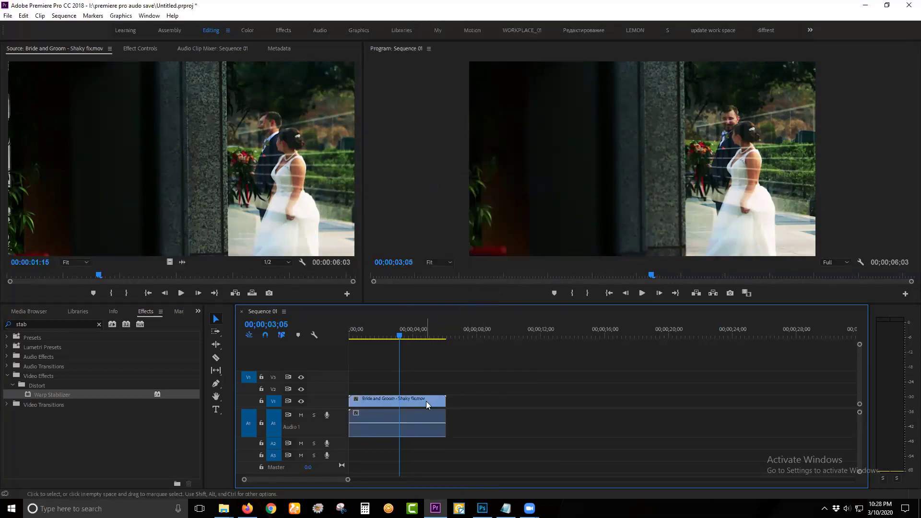
pyautogui.click(419, 418)
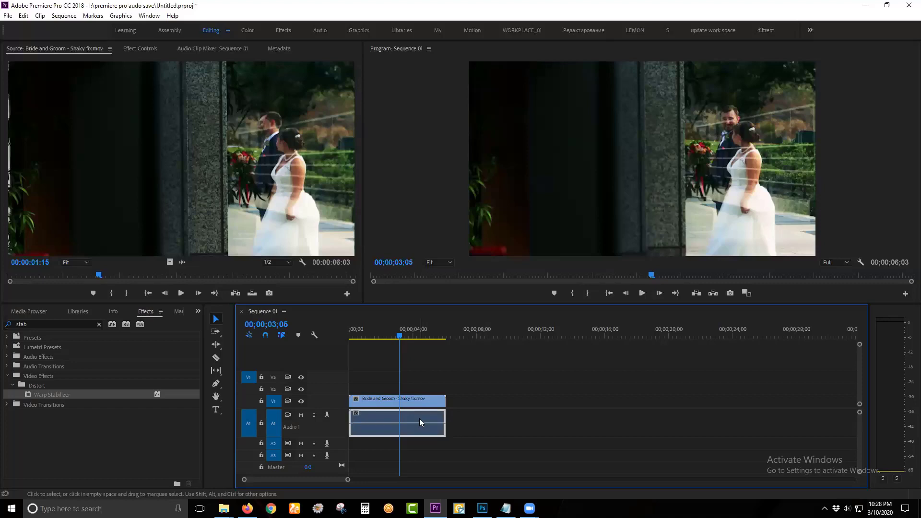
pyautogui.click(423, 405)
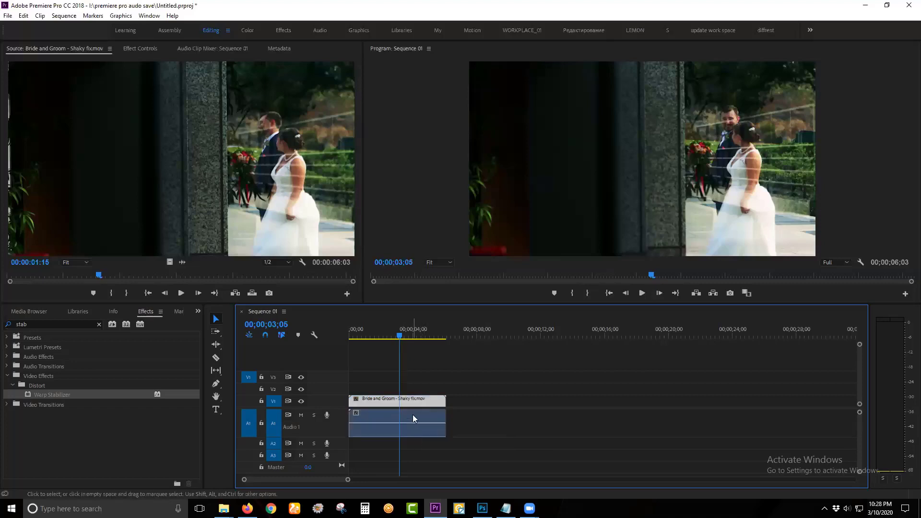
pyautogui.click(413, 416)
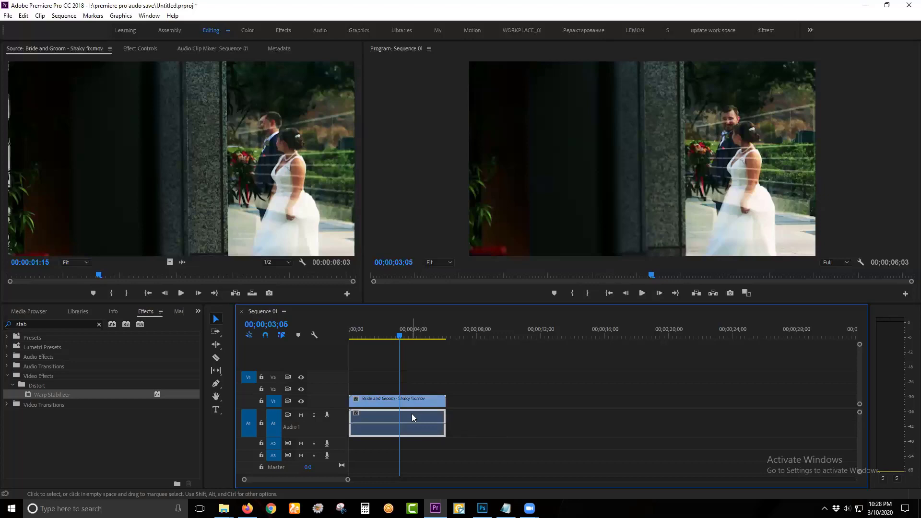
pyautogui.press('Delete')
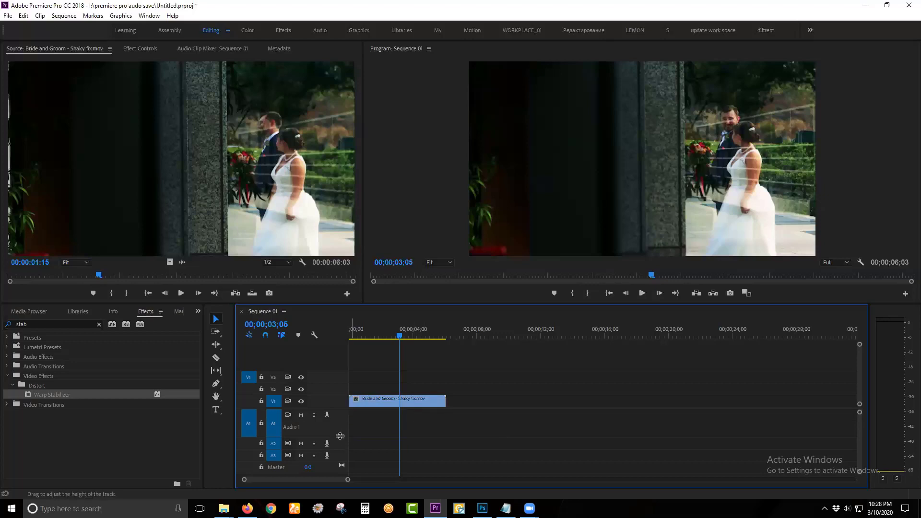
pyautogui.moveTo(340, 436); pyautogui.dragTo(340, 421)
# Select the Bride and Groom V1 clip and view its Motion and Opacity in Effect Controls.
pyautogui.click(407, 402)
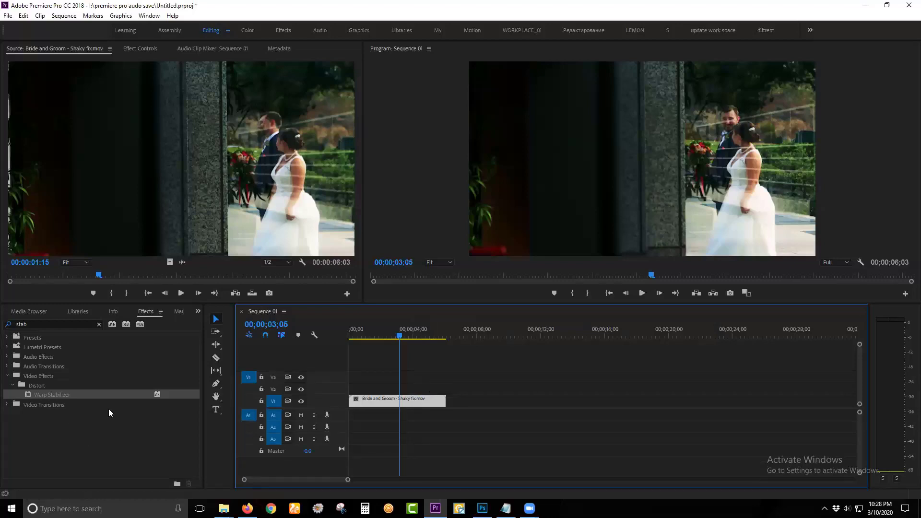
pyautogui.moveTo(39, 395); pyautogui.dragTo(397, 403)
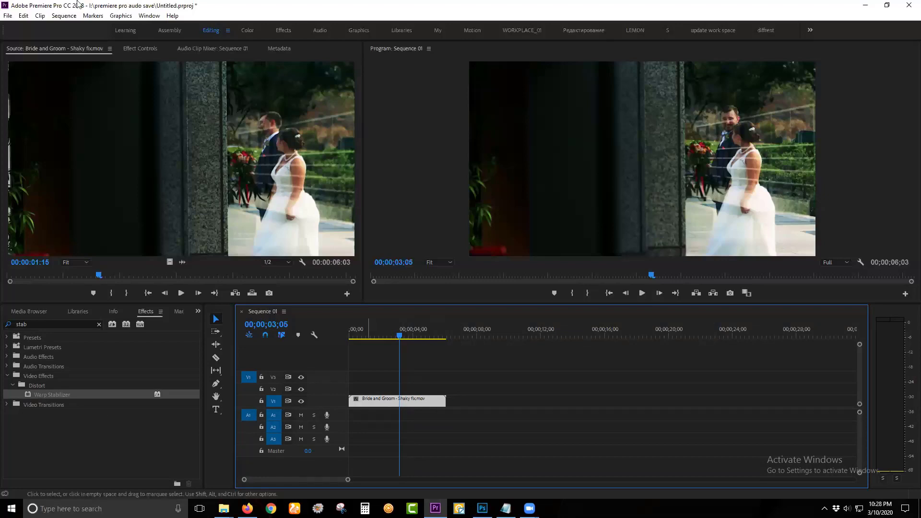
pyautogui.click(141, 48)
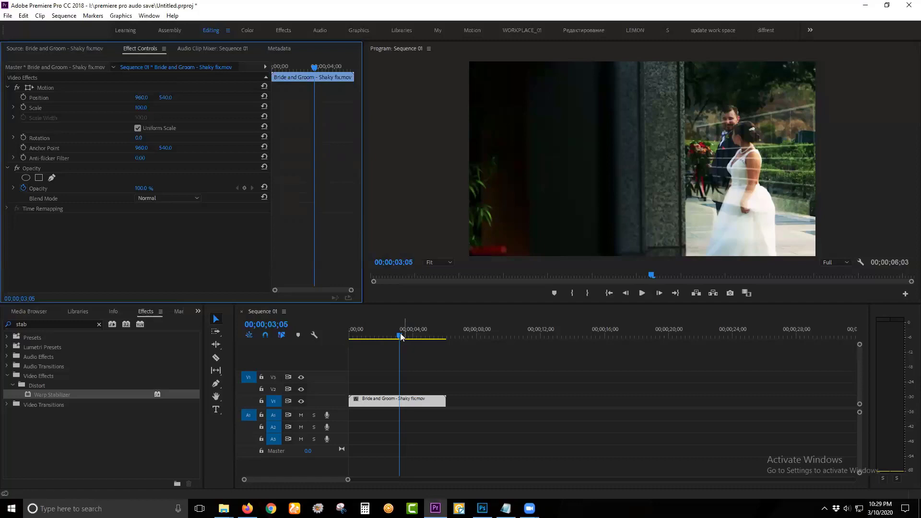
# Scrub the playhead through the shaky clip to 00;00;01;26 and refocus Effect Controls.
pyautogui.moveTo(362, 336)
pyautogui.mouseDown()
pyautogui.moveTo(347, 338)
pyautogui.moveTo(378, 336)
pyautogui.mouseUp()
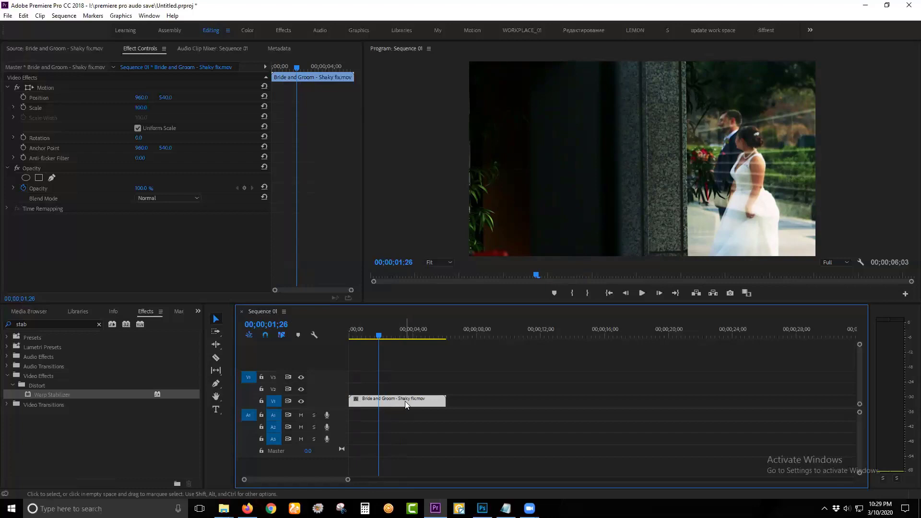
pyautogui.click(139, 48)
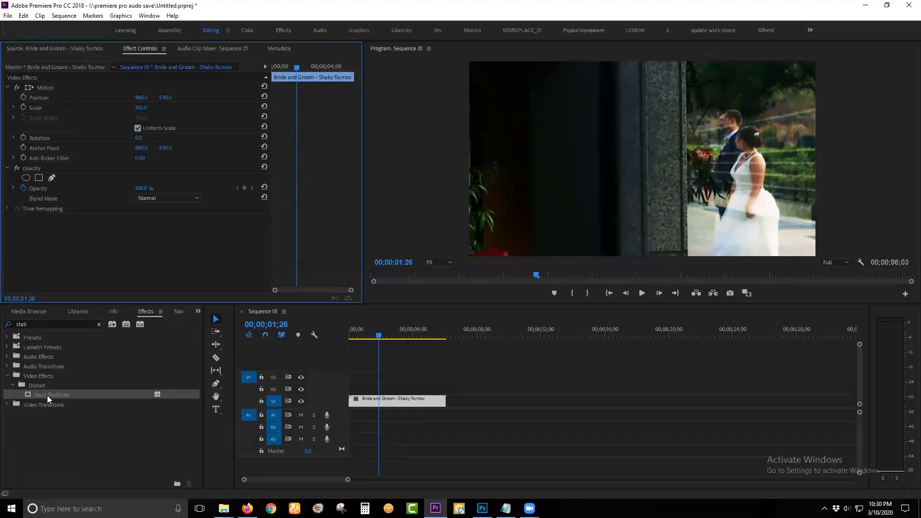
# Drop Warp Stabilizer onto the Bride and Groom V1 clip, using Smooth Motion at 50%.
pyautogui.moveTo(47, 395); pyautogui.dragTo(394, 405)
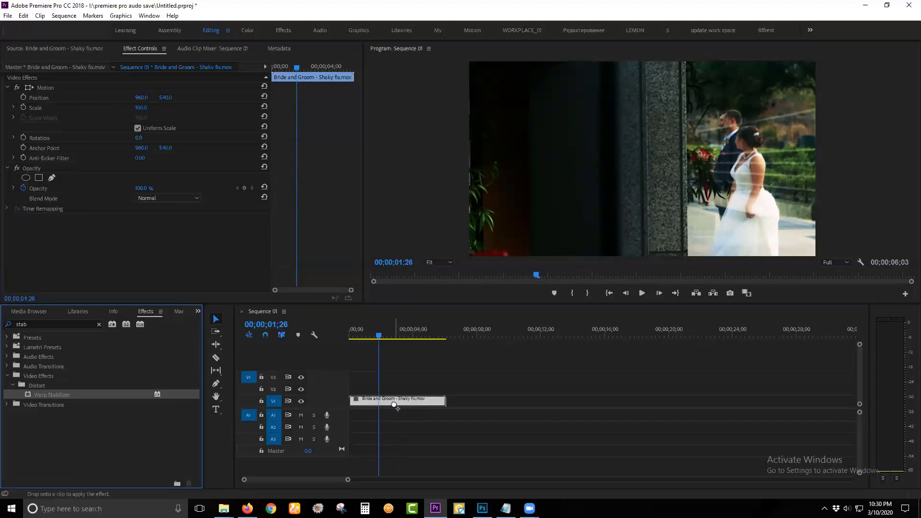
pyautogui.moveTo(394, 404); pyautogui.dragTo(394, 403)
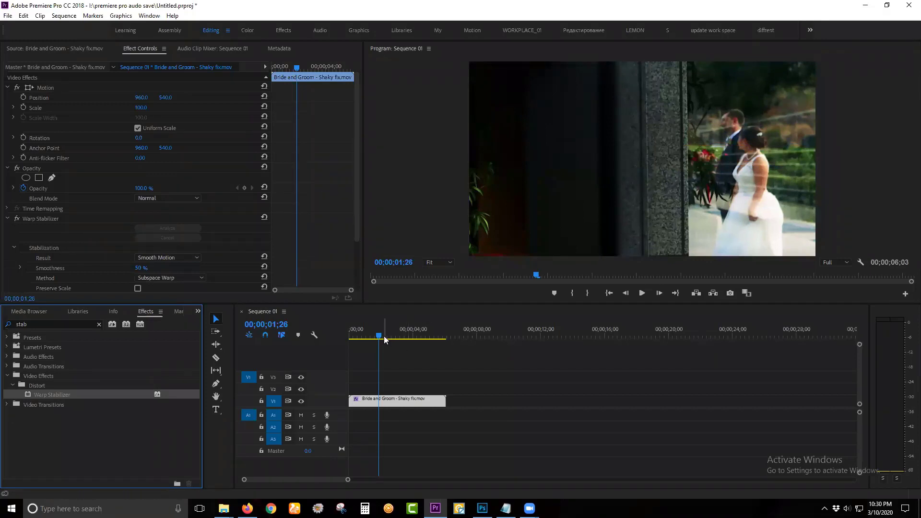
# Play back the stabilized clip from the sequence start, then bring up the Project panel.
pyautogui.moveTo(379, 334); pyautogui.dragTo(340, 331)
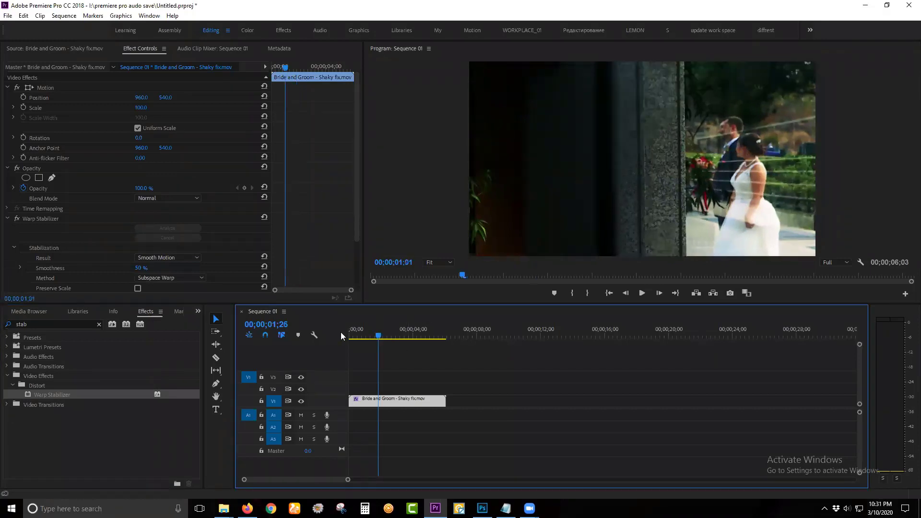
pyautogui.click(642, 293)
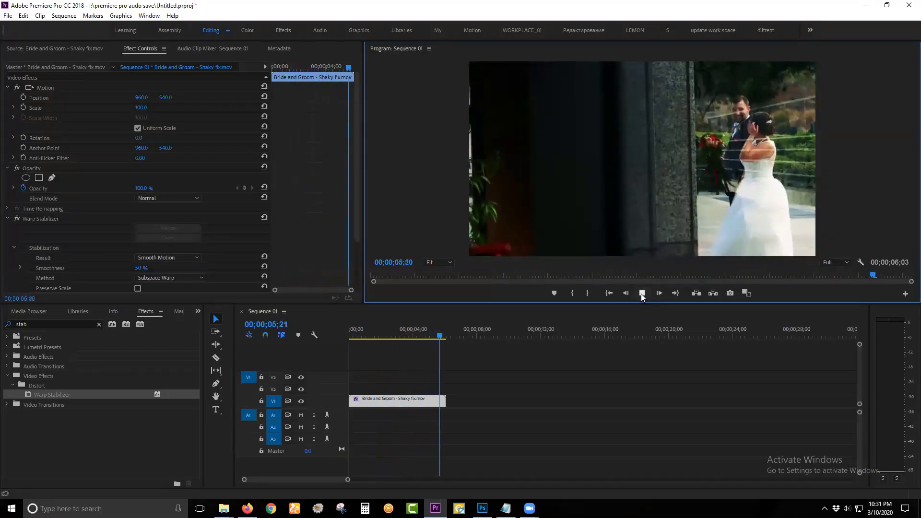
pyautogui.click(353, 357)
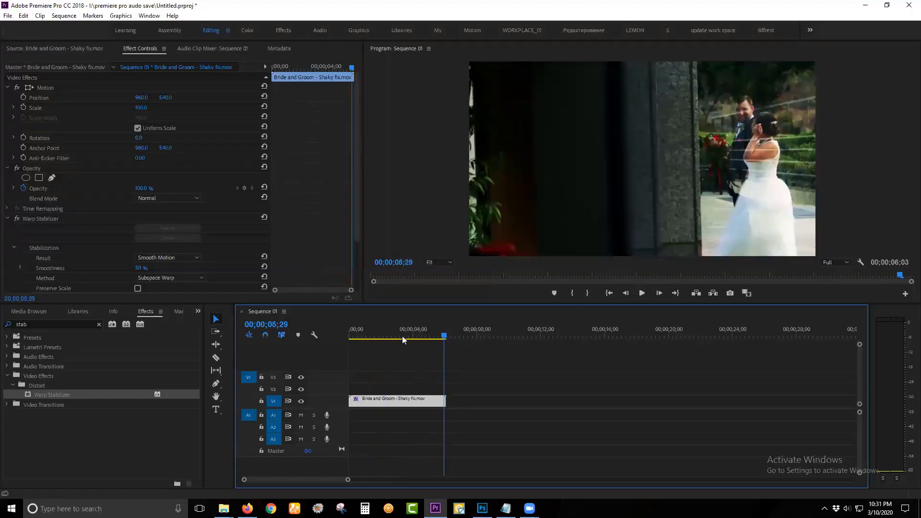
pyautogui.moveTo(402, 335); pyautogui.dragTo(337, 334)
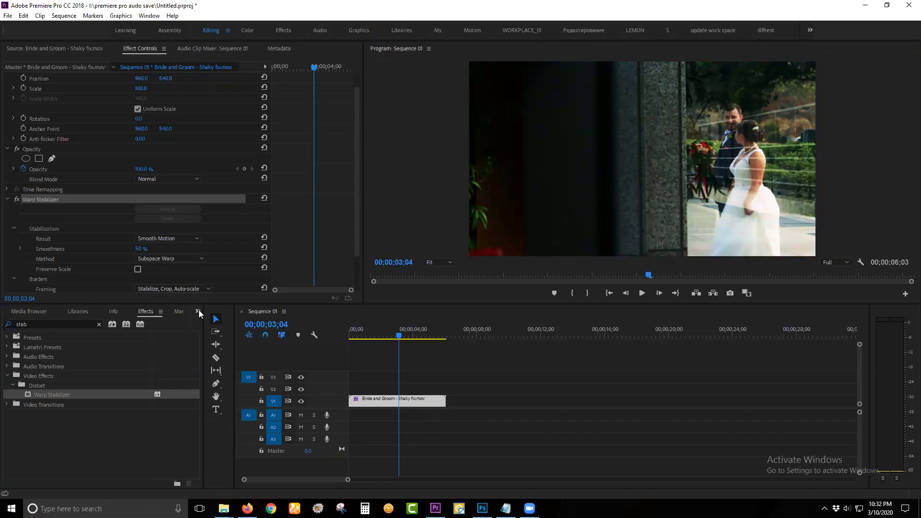
pyautogui.click(198, 311)
pyautogui.click(223, 322)
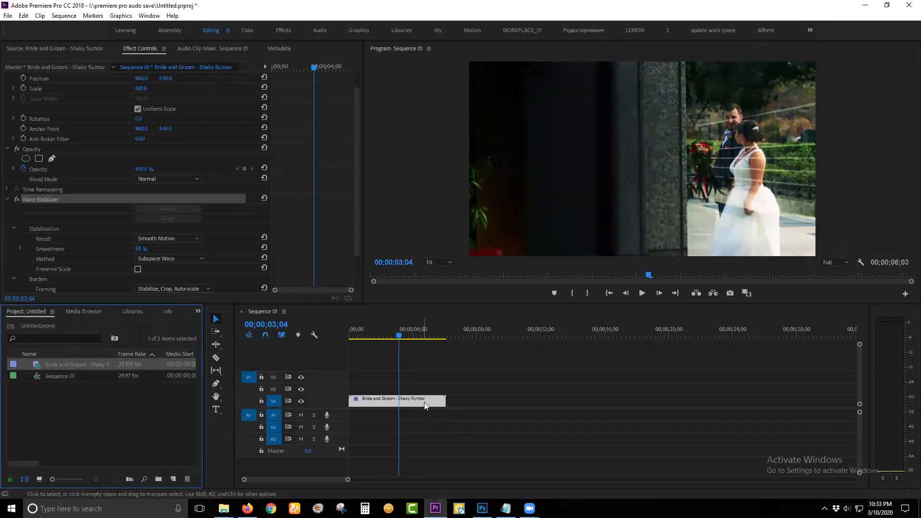
# Place a second Bride and Groom clip on V1 at about 8 s; move the playhead to 00;00;09;24.
pyautogui.moveTo(70, 366); pyautogui.dragTo(467, 407)
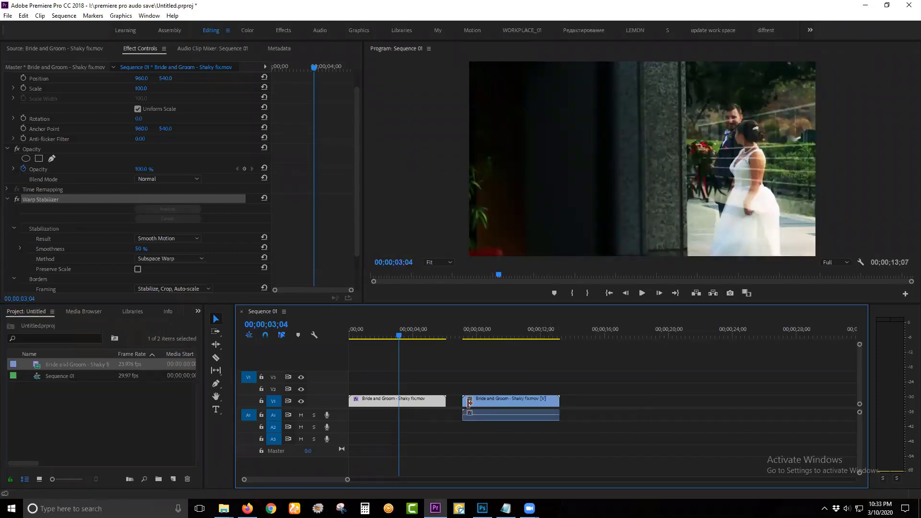
pyautogui.click(505, 329)
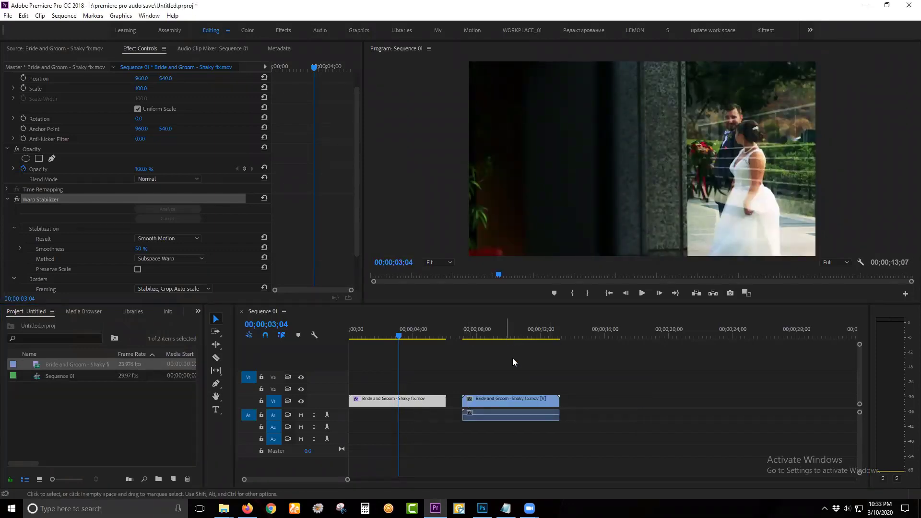
# Unlink the second clip's video and audio, then marquee-select both parts.
pyautogui.rightClick(525, 405)
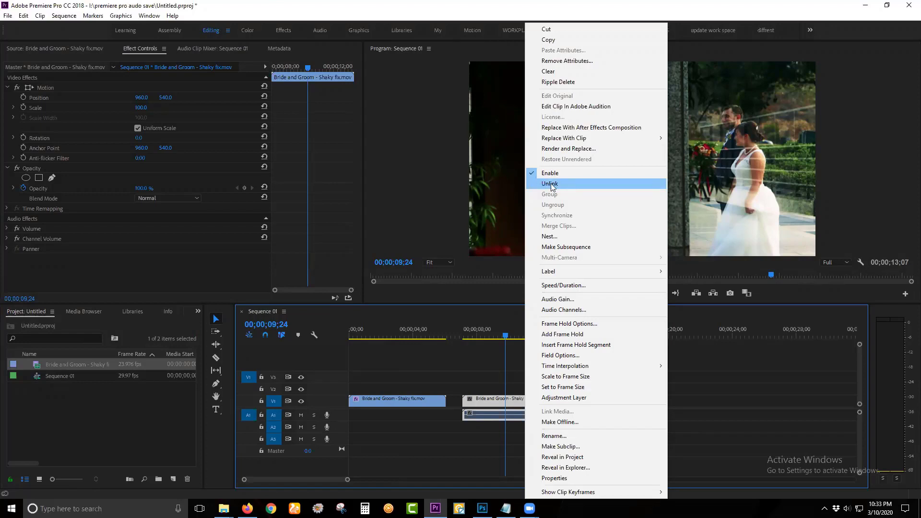
pyautogui.click(550, 186)
pyautogui.click(543, 415)
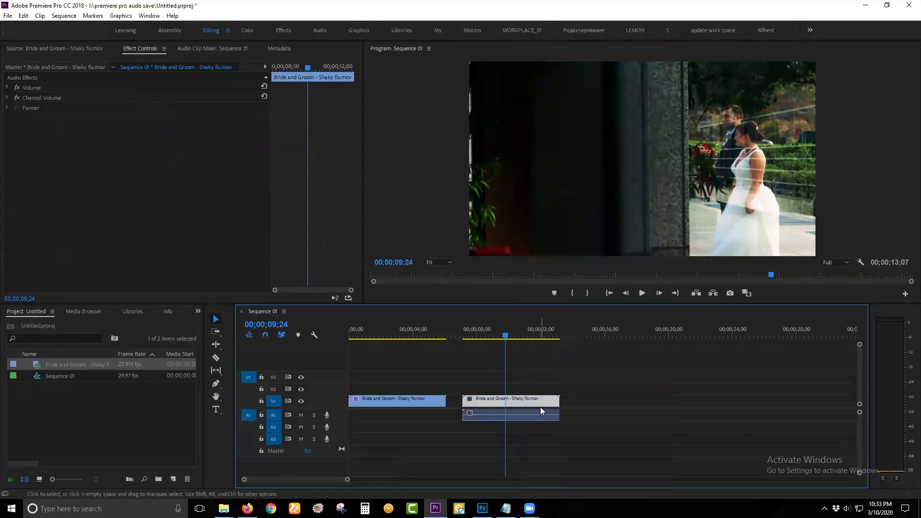
pyautogui.click(539, 404)
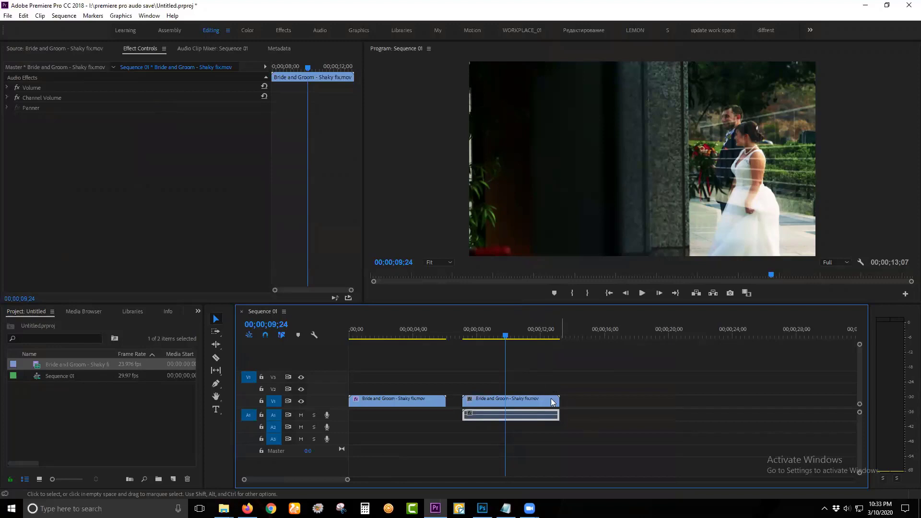
pyautogui.moveTo(571, 415); pyautogui.dragTo(543, 401)
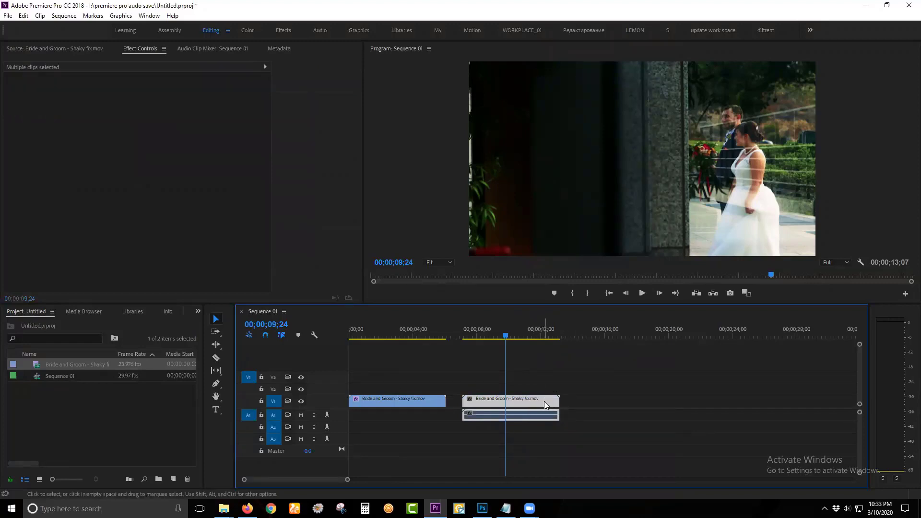
# Group the second wedding clip's selected V1 video and A1 audio parts.
pyautogui.rightClick(543, 404)
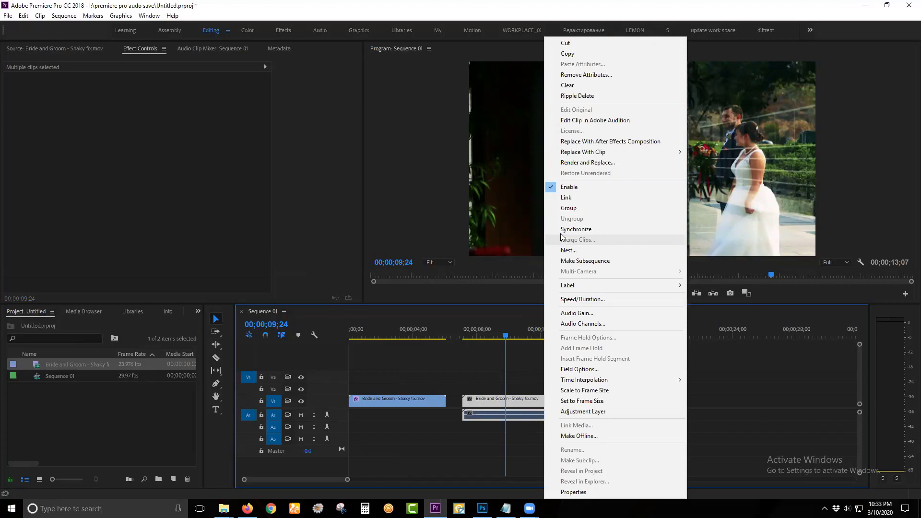
pyautogui.click(589, 209)
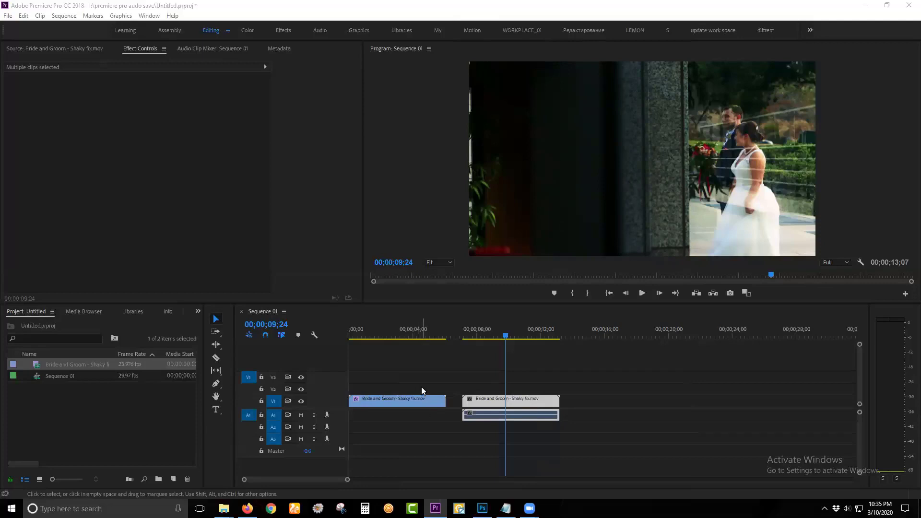
# Play the sequence briefly from 0, then select the first V1 clip to show its Warp Stabilizer.
pyautogui.click(394, 335)
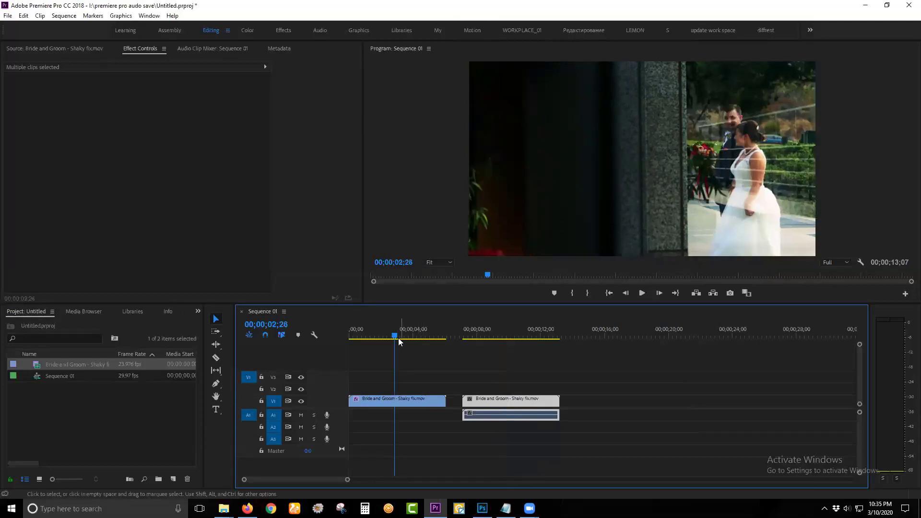
pyautogui.moveTo(394, 335); pyautogui.dragTo(342, 337)
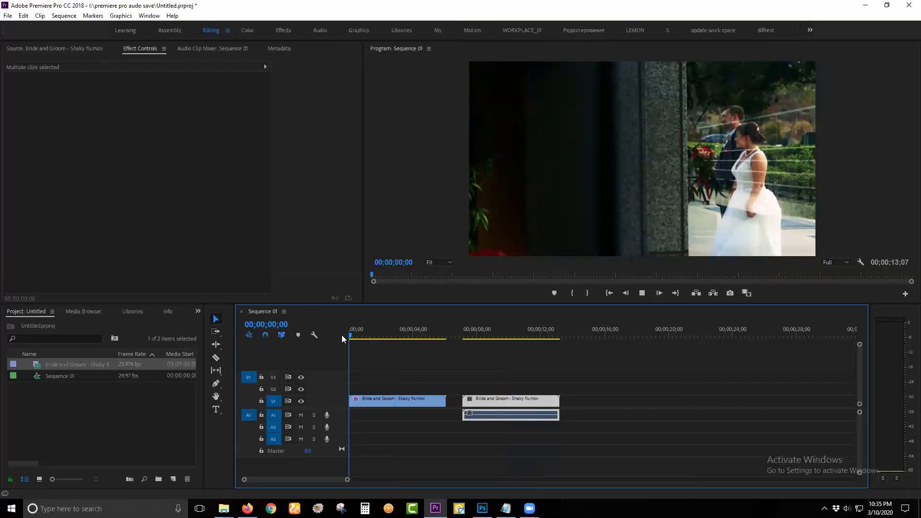
pyautogui.press('space')
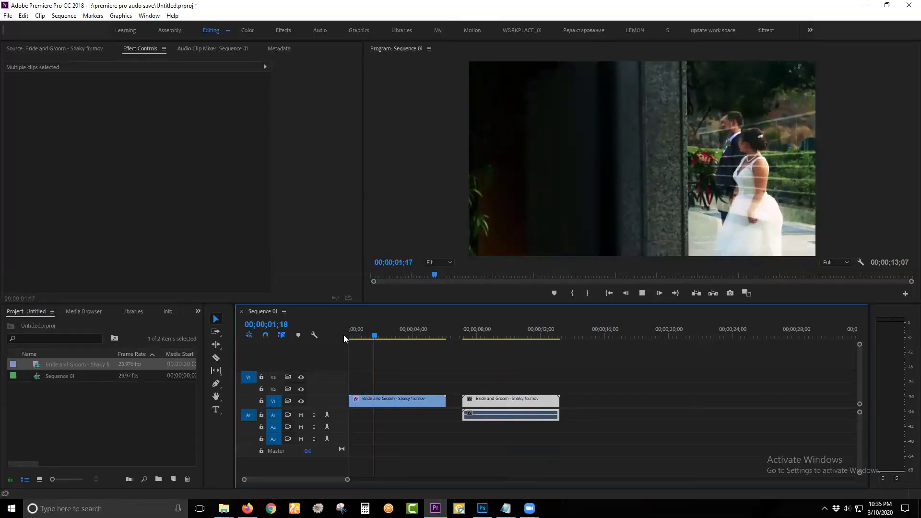
pyautogui.press('space')
pyautogui.click(407, 403)
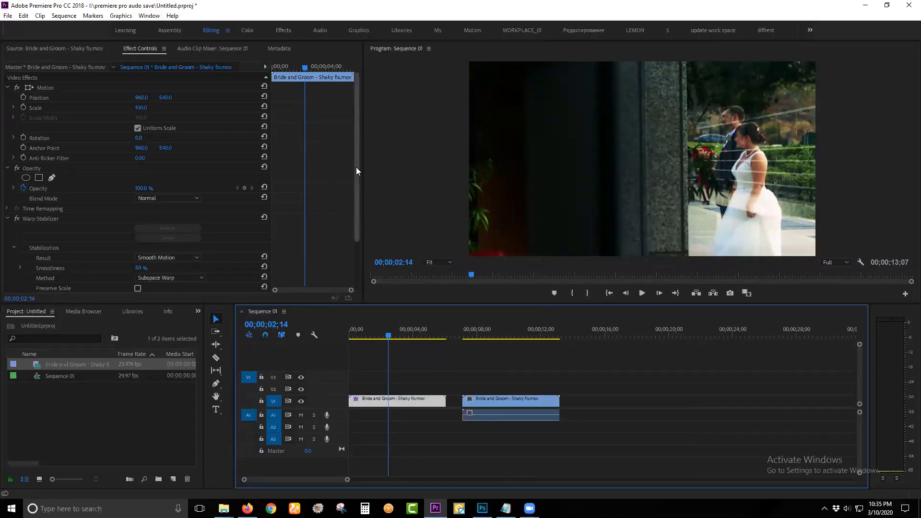
pyautogui.moveTo(358, 166); pyautogui.dragTo(354, 187)
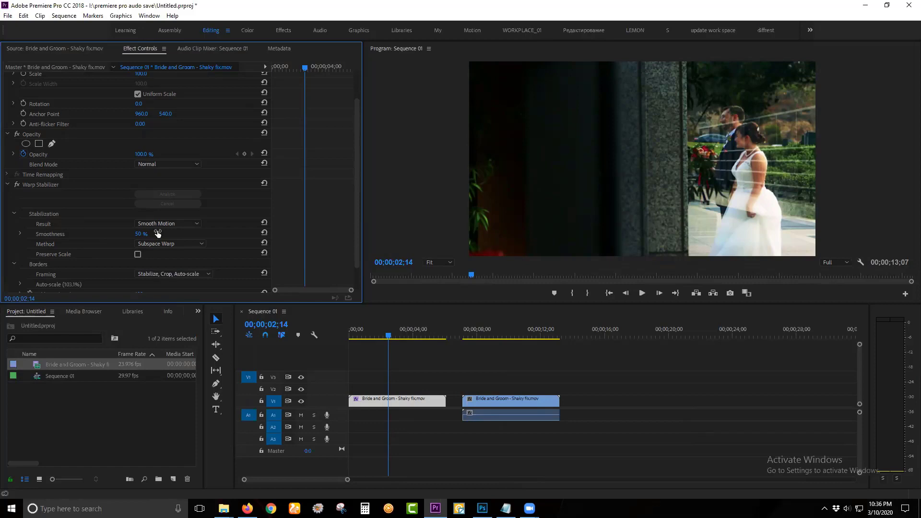
pyautogui.click(183, 223)
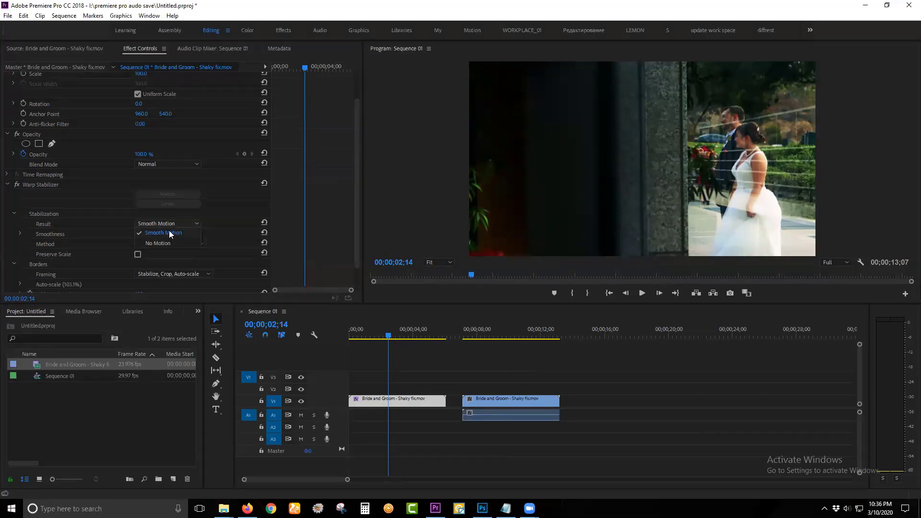
pyautogui.click(135, 416)
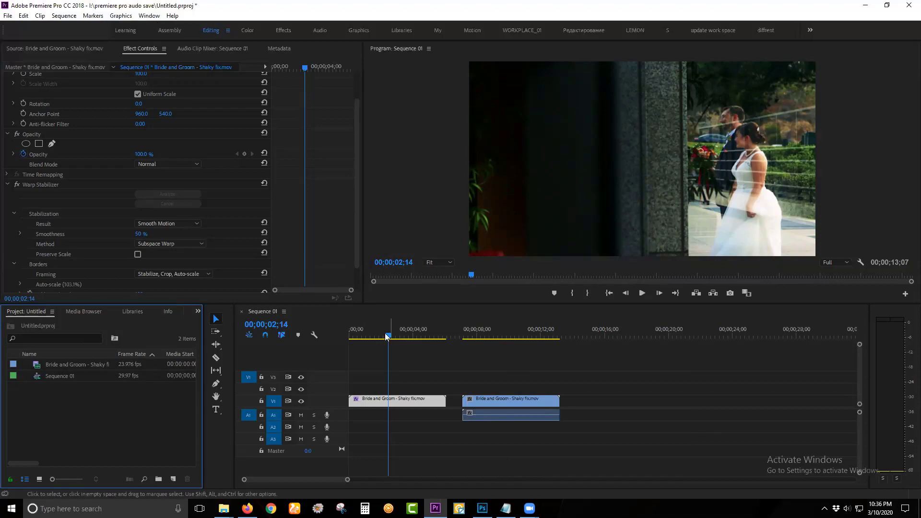
pyautogui.moveTo(387, 335); pyautogui.dragTo(390, 338)
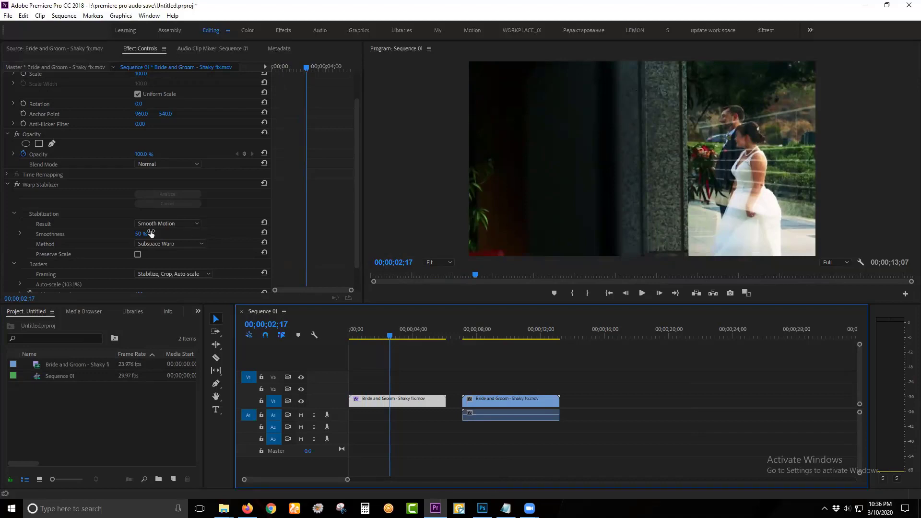
pyautogui.moveTo(389, 336); pyautogui.dragTo(343, 336)
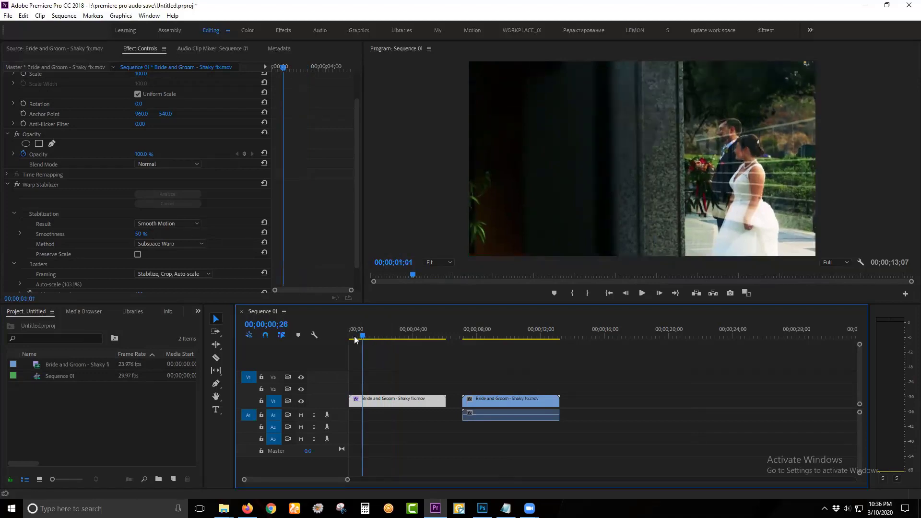
pyautogui.click(641, 293)
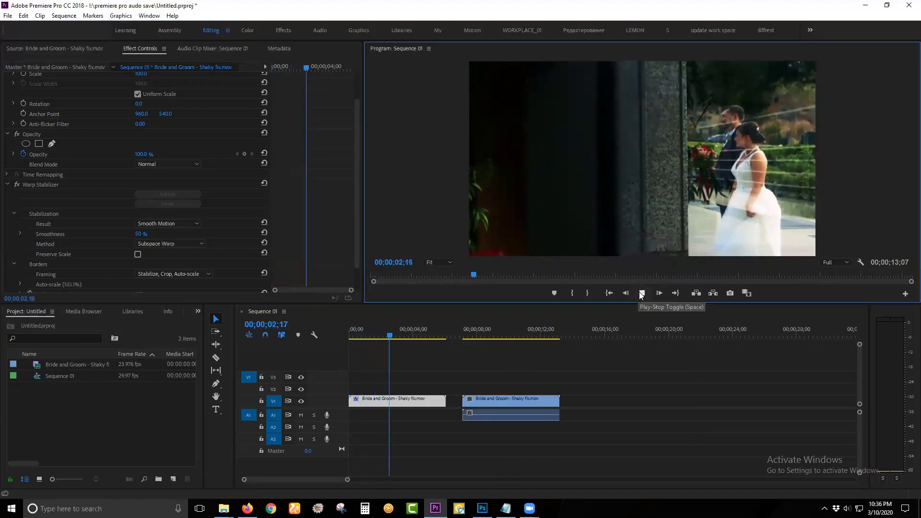
pyautogui.click(642, 293)
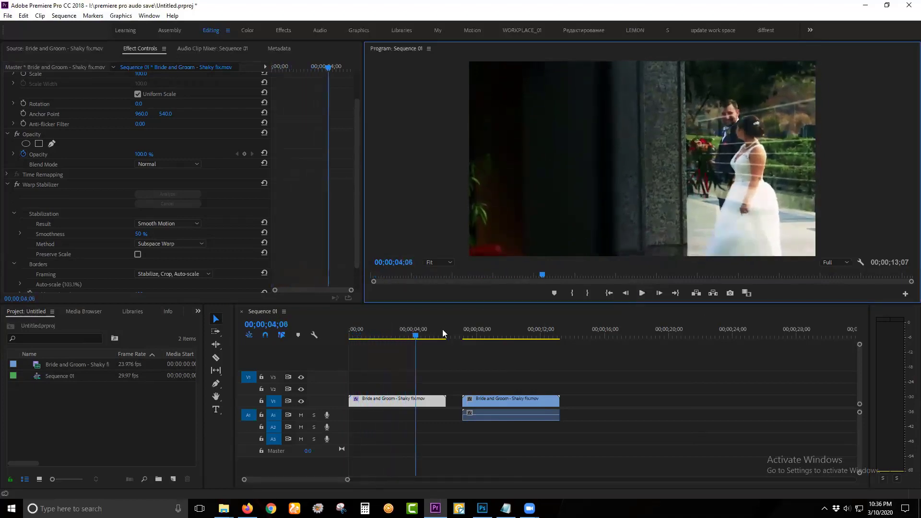
pyautogui.moveTo(418, 341); pyautogui.dragTo(366, 339)
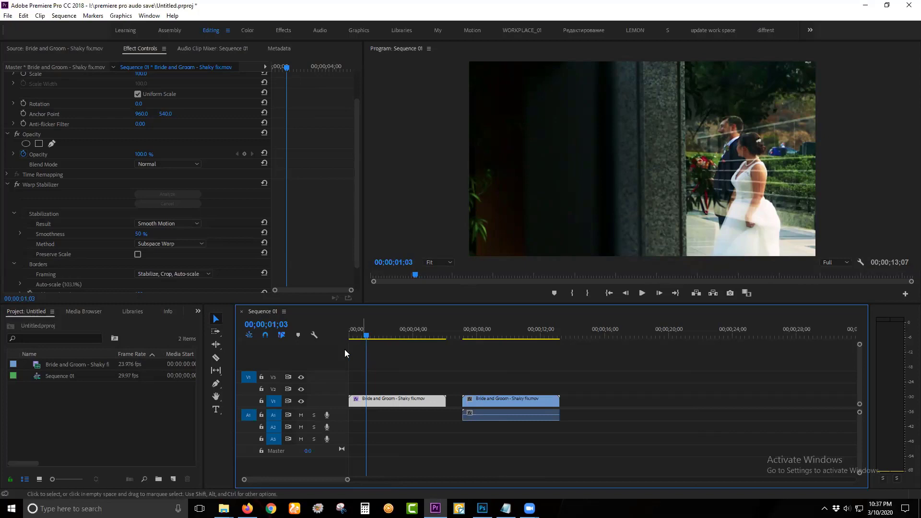
# Change Warp Stabilizer Result to No Motion and return the playhead to 00;00;00;00.
pyautogui.click(177, 224)
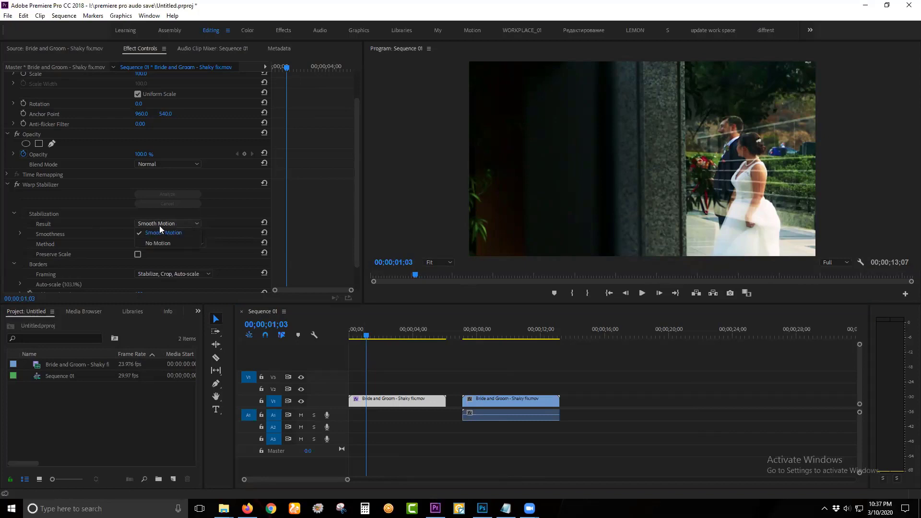
pyautogui.click(164, 243)
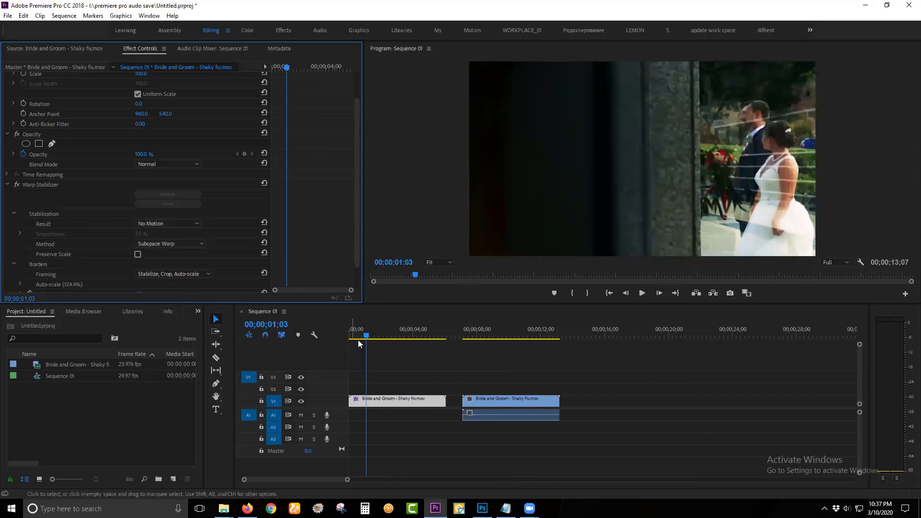
pyautogui.moveTo(367, 338); pyautogui.dragTo(346, 333)
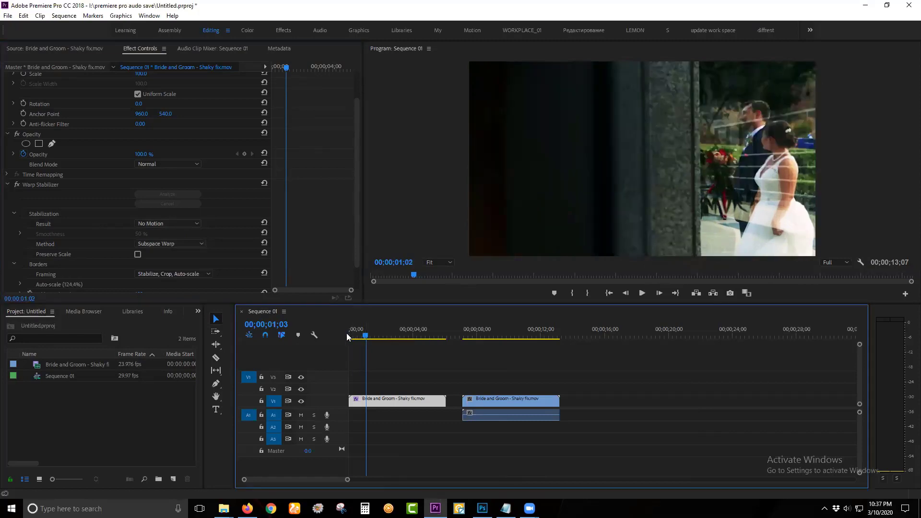
pyautogui.click(648, 298)
pyautogui.click(645, 295)
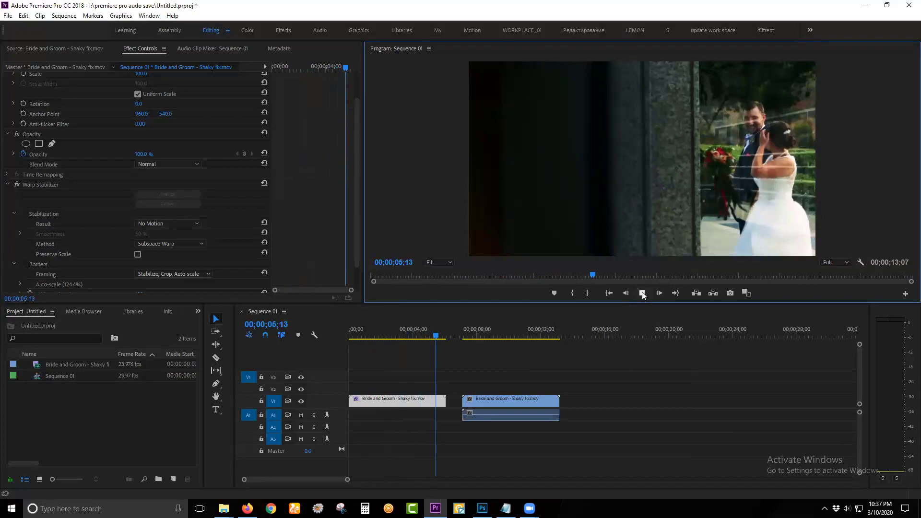
pyautogui.click(641, 292)
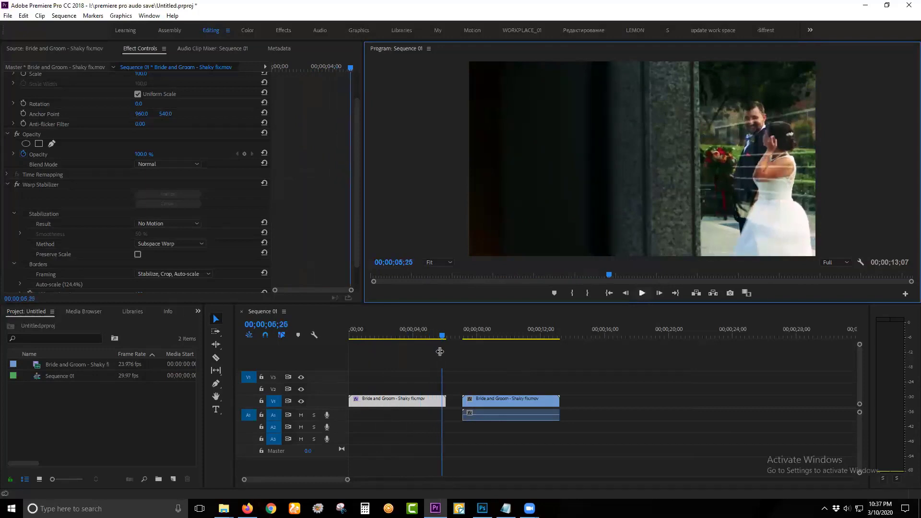
pyautogui.click(462, 336)
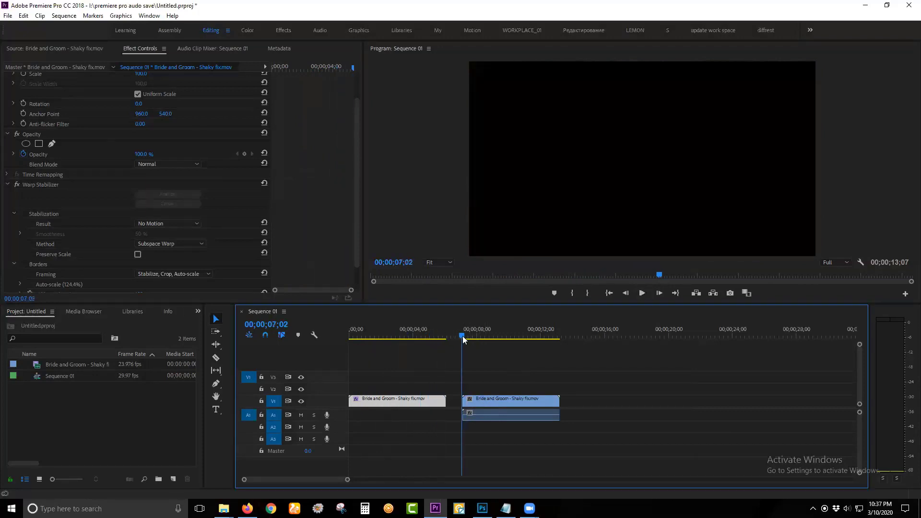
pyautogui.click(642, 293)
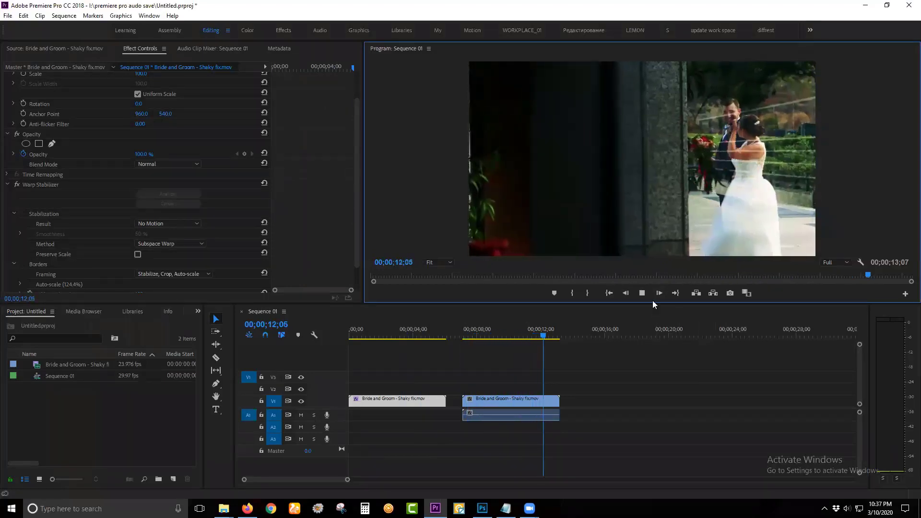
pyautogui.moveTo(559, 331); pyautogui.dragTo(340, 335)
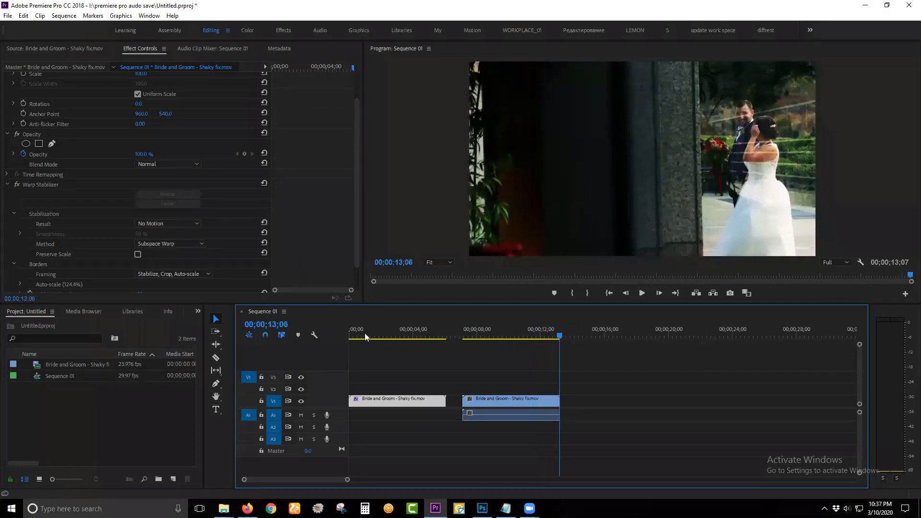
pyautogui.click(642, 293)
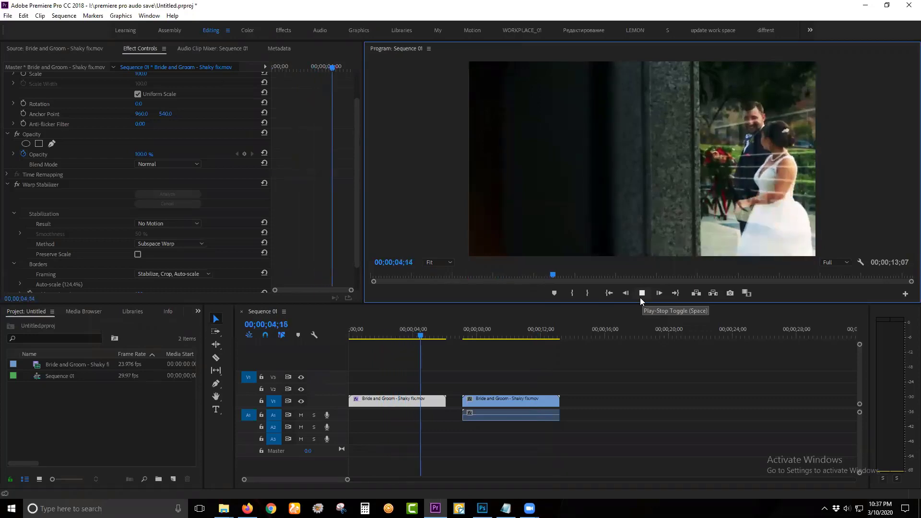
pyautogui.click(642, 294)
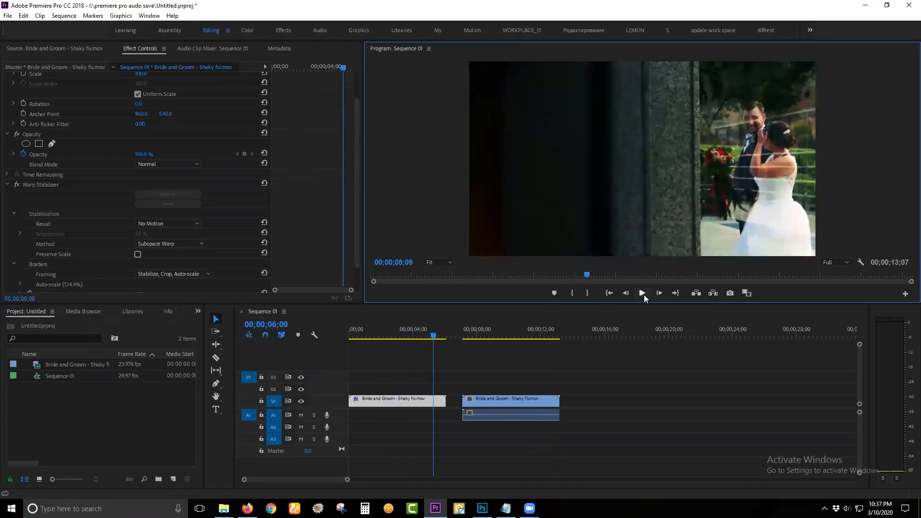